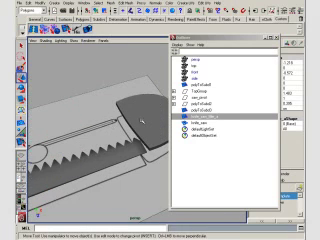
- Select the knife handle mesh, then orbit in to centre the blade tip
left_click(197, 109)
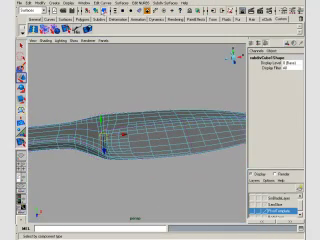
key("F8")
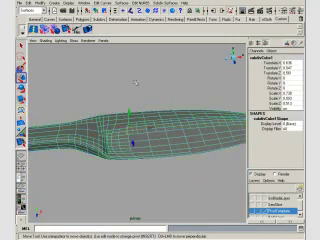
left_click(135, 83)
left_click_drag(139, 117, 143, 128, "alt")
right_click_drag(143, 128, 113, 126, "alt")
mouse_move(113, 126)
left_mouse_down("alt")
mouse_move(185, 114)
mouse_move(178, 108)
mouse_move(192, 117)
mouse_move(193, 133)
left_mouse_up("alt")
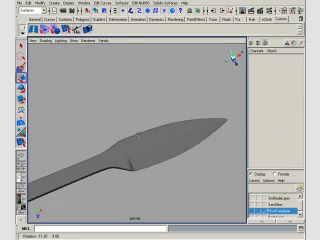
- Inspect the wavy NURBS surface and its curve, then smooth the hexagonal object
left_click_drag(170, 120, 175, 125, "alt")
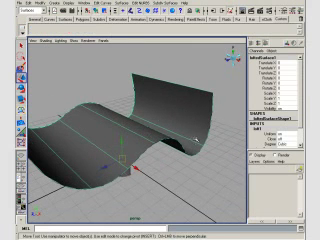
left_click(183, 160)
right_click_drag(176, 138, 176, 138)
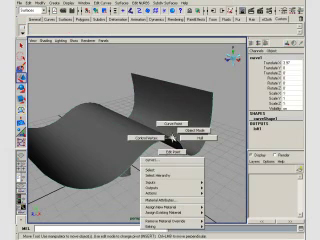
left_click_drag(183, 160, 175, 123, "alt")
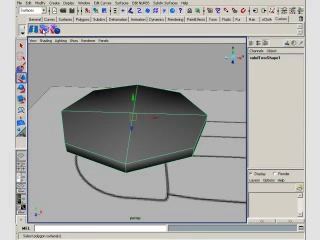
left_click(45, 30)
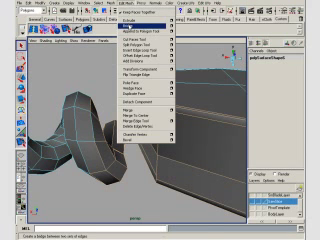
- Bridge the edges between the two meshes and inspect the twisted result
left_click(135, 27)
left_click_drag(150, 90, 160, 100, "alt")
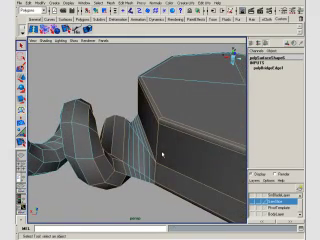
left_click_drag(157, 163, 153, 172, "alt")
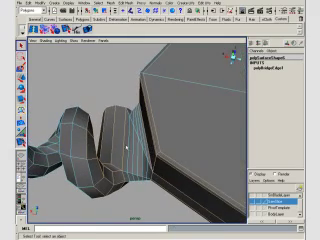
left_click_drag(126, 148, 147, 128, "alt")
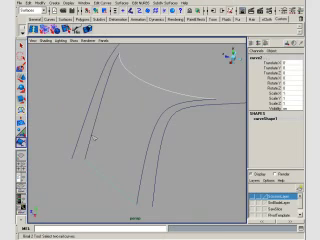
- Create a birail surface between the picked curves and inspect it
left_click(100, 141)
left_click(153, 146)
mouse_move(150, 147)
left_mouse_down("alt")
mouse_move(145, 130)
mouse_move(147, 135)
left_mouse_up("alt")
left_click_drag(111, 97, 108, 75, "alt")
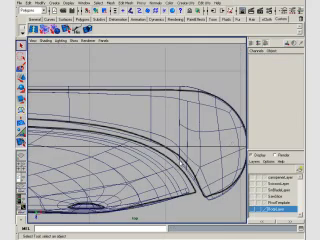
- Select control vertices on the subdivision outline curve and ready them for moving
left_click(187, 163)
left_click_drag(187, 163, 180, 158, "alt")
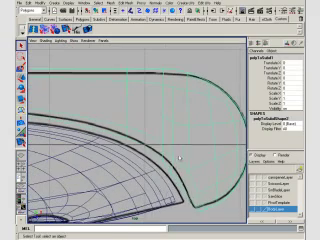
right_click_drag(174, 155, 160, 155)
left_click(181, 155)
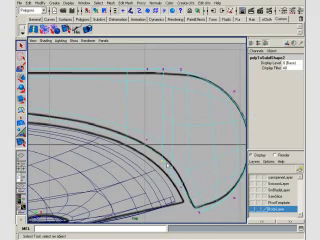
key("w")
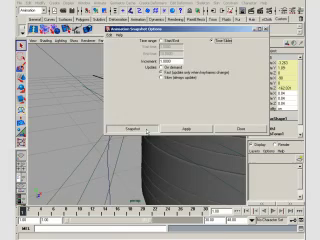
- Create the chain of snapshot copies and drag a Hypershade material onto the multitool
left_click(146, 130)
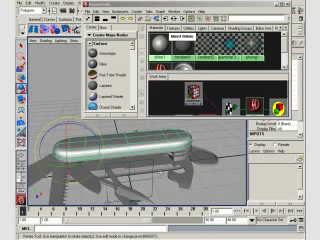
left_click(160, 172)
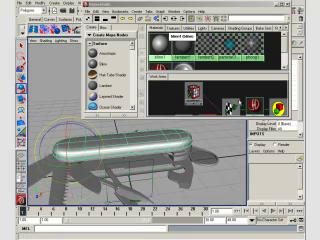
right_click_drag(243, 100, 240, 82)
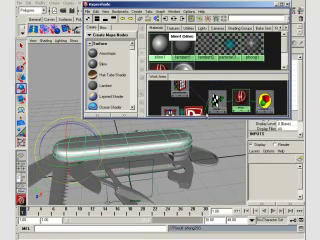